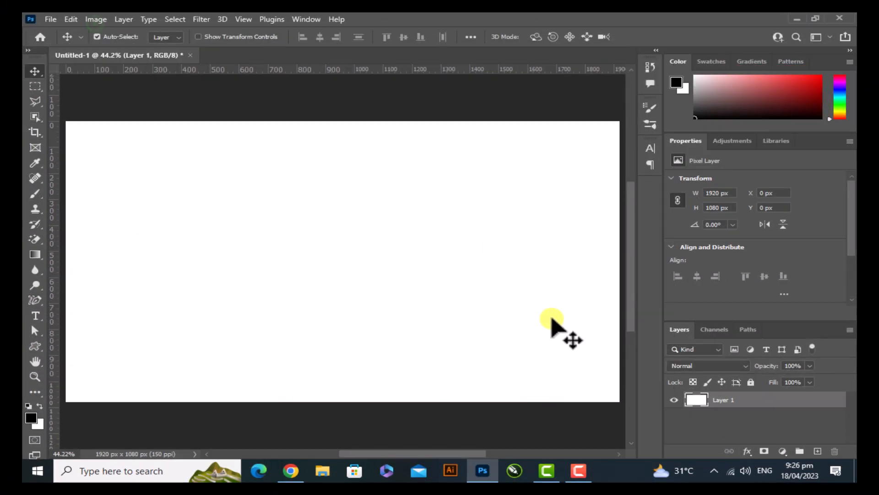
Step: Review the document's width, height and resolution in the Image Size settings without changing them
click(95, 20)
click(102, 106)
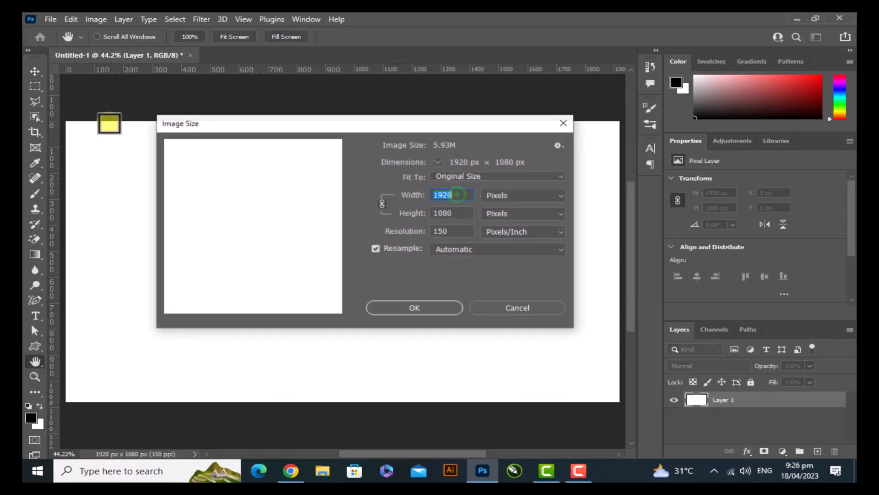
double_click(454, 213)
double_click(453, 233)
click(431, 305)
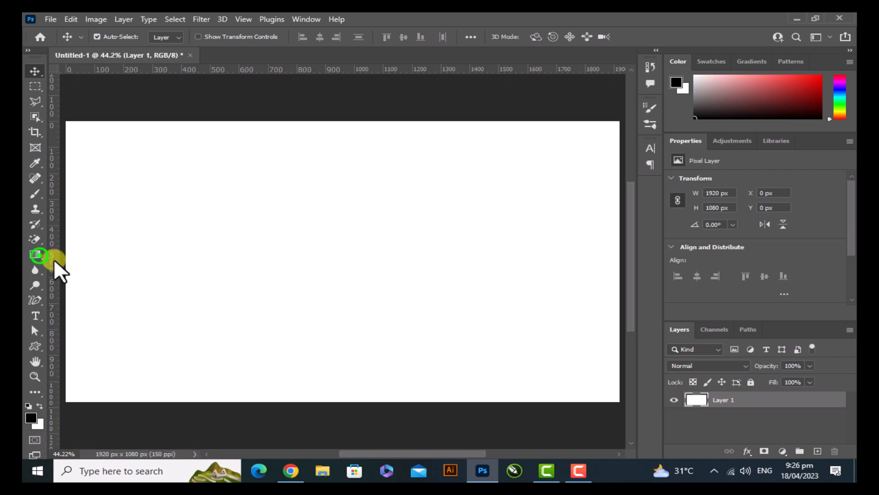
Step: Set up the Gradient tool with the basic Foreground to Background preset and the Difference mode
click(35, 255)
click(128, 41)
click(472, 127)
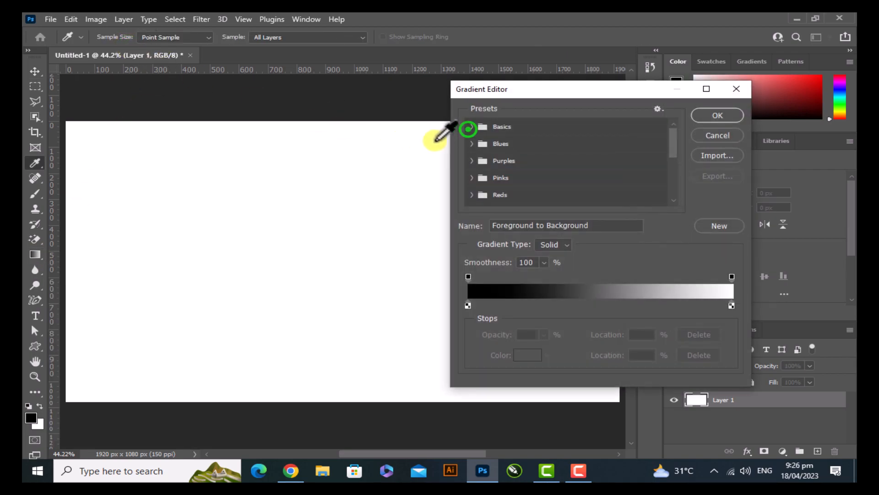
click(492, 145)
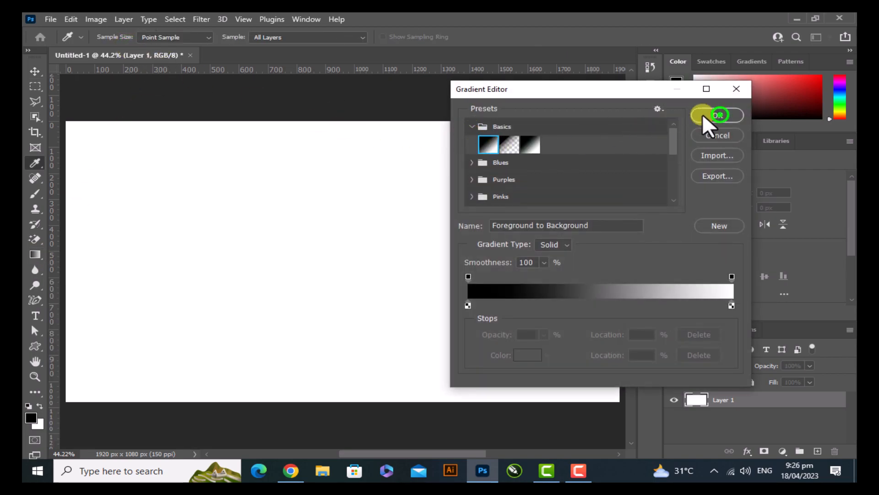
click(717, 115)
click(311, 36)
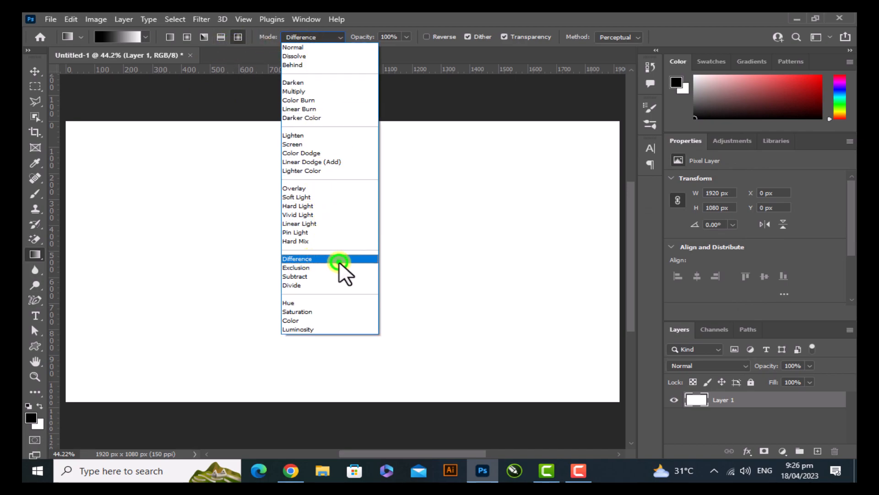
click(339, 261)
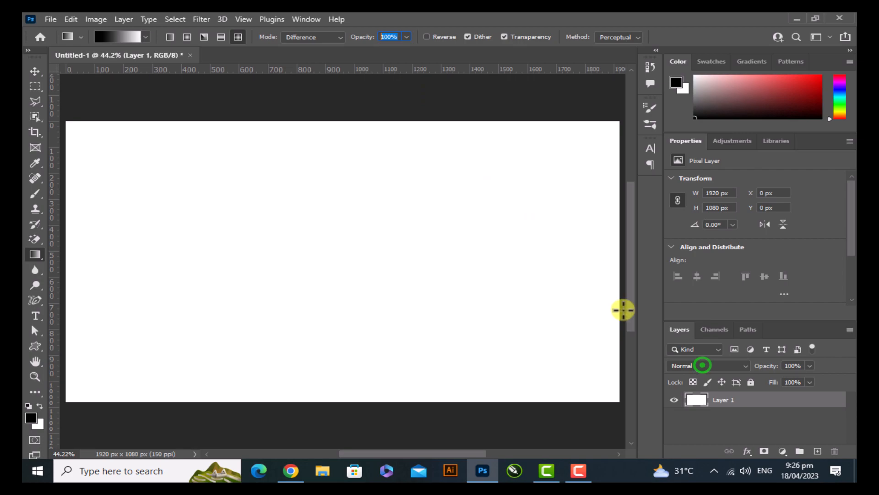
Step: Set Layer 1's blend mode to Difference and lay seven overlapping gradients across the canvas in varied directions
click(702, 364)
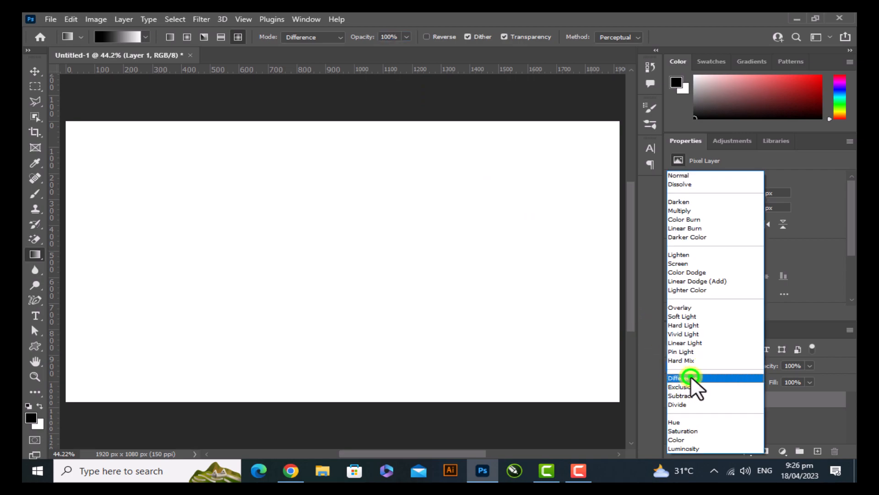
click(691, 375)
drag(62, 288, 263, 110)
drag(365, 120, 627, 351)
mouse_move(442, 412)
mouse_down()
mouse_move(461, 270)
mouse_move(446, 108)
mouse_up()
drag(574, 314, 133, 285)
mouse_move(217, 271)
mouse_down()
mouse_move(290, 273)
mouse_move(282, 274)
mouse_up()
drag(225, 317, 484, 200)
drag(318, 114, 475, 364)
key(z)
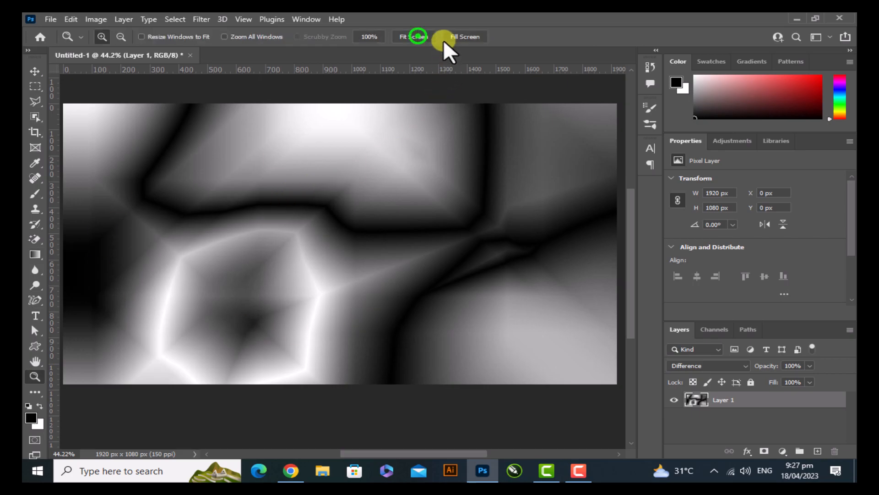
click(416, 38)
click(30, 72)
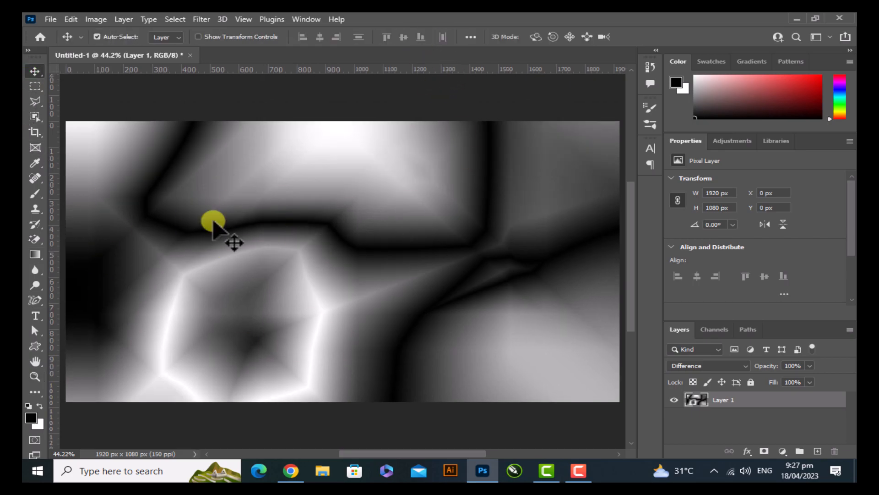
Step: Convert Layer 1 to a smart object and apply an Emboss filter with angle 135°, height 6 pixels and amount 200%
right_click(717, 403)
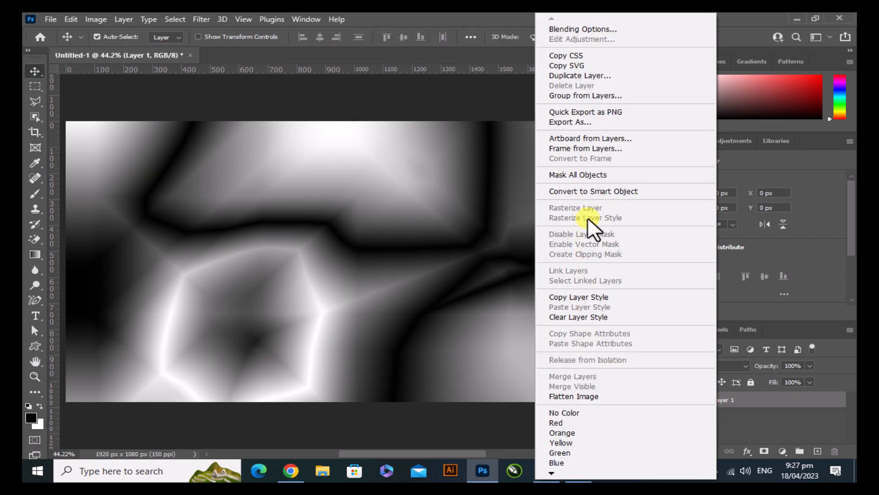
click(620, 191)
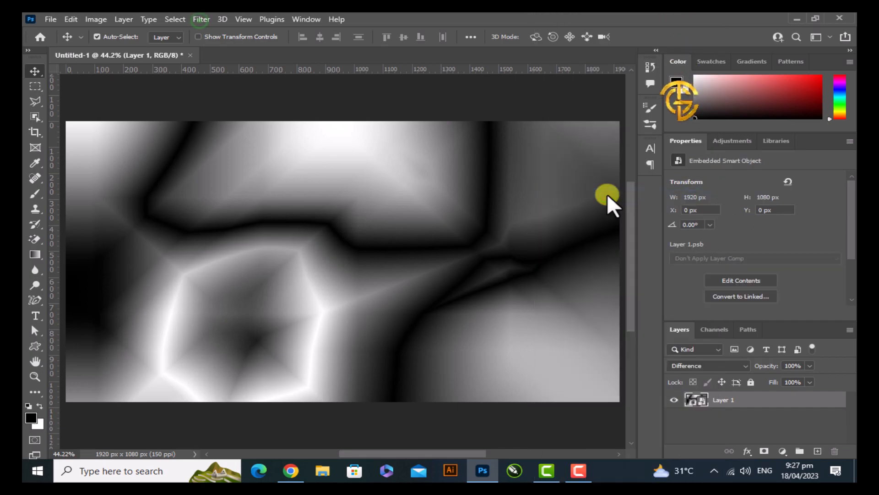
click(199, 19)
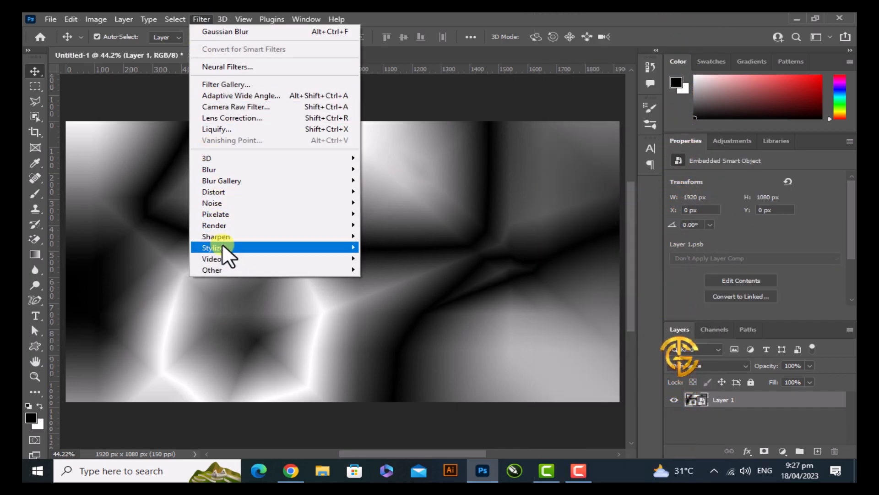
mouse_move(225, 248)
click(393, 259)
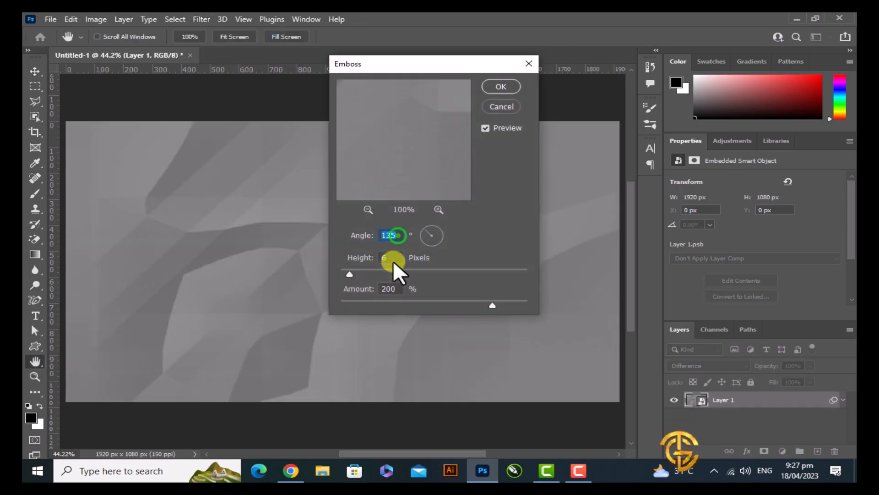
drag(378, 260, 371, 259)
click(507, 86)
Step: Apply a Gaussian Blur with a 1.5 pixel radius to the embossed smart object
click(197, 18)
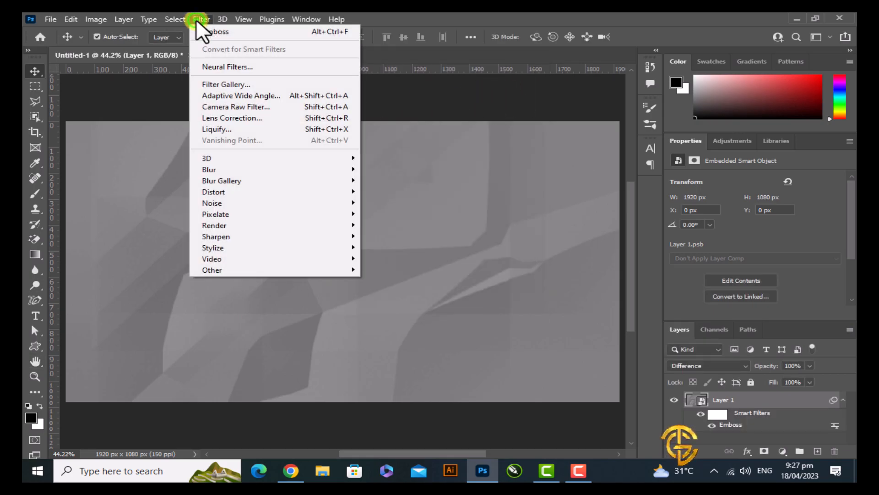
mouse_move(293, 170)
click(394, 214)
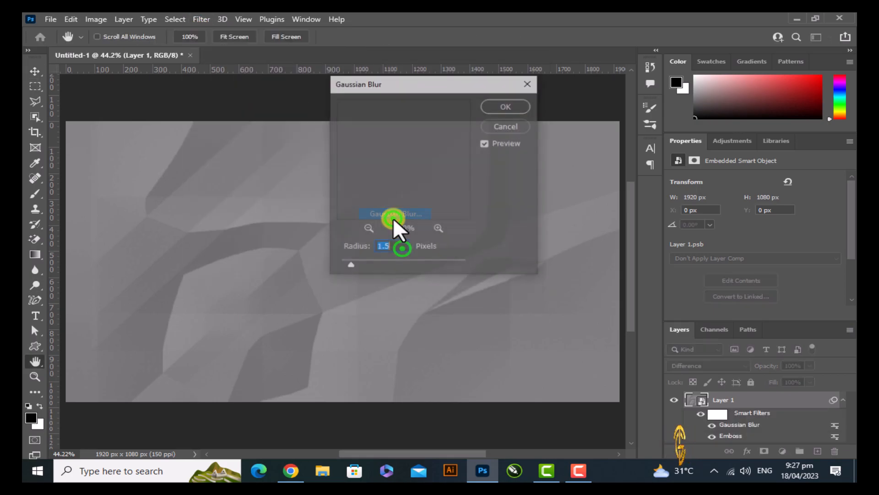
click(507, 106)
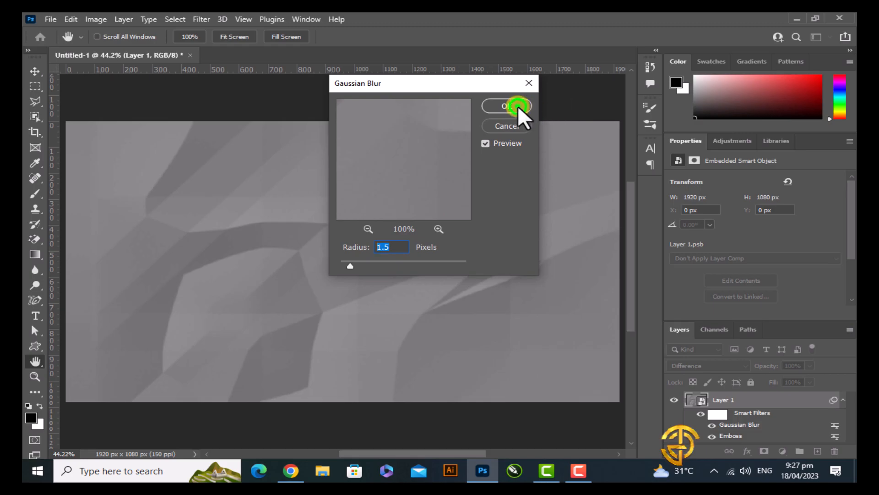
Step: Add a Levels adjustment layer with shadow input 30, midtone 0.9 and highlight input 150
click(782, 450)
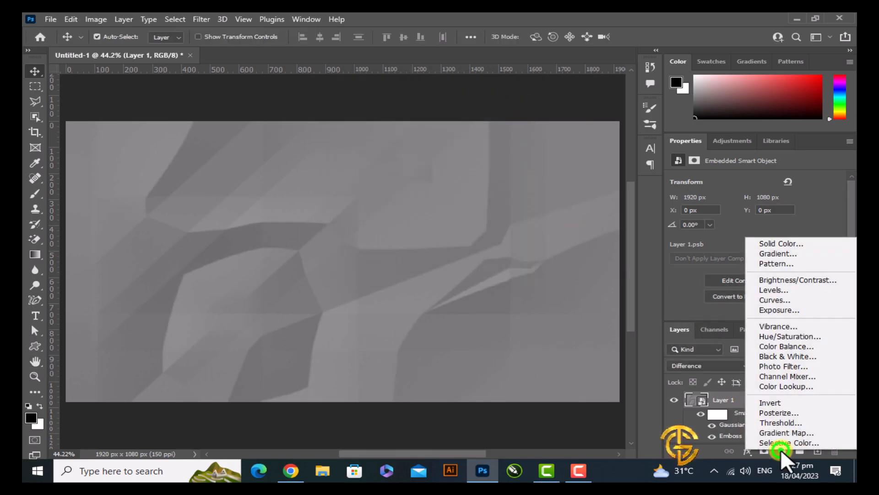
click(790, 291)
text(30)
click(769, 277)
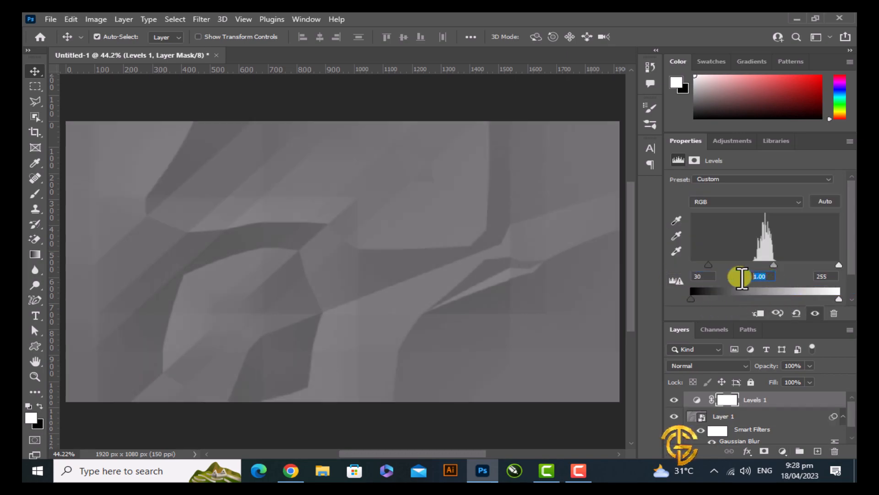
text(0.9)
click(828, 276)
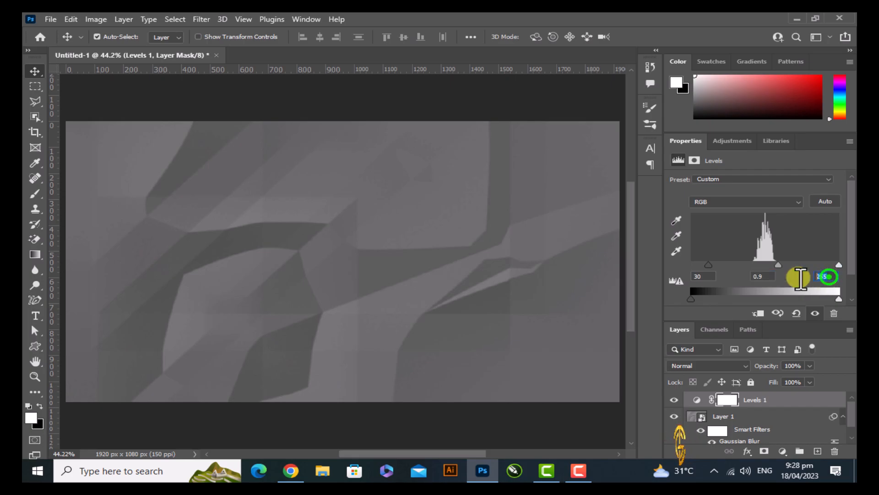
text(150)
Step: Combine the Levels adjustment and Layer 1 into a single smart object
click(783, 402)
shift+click(755, 416)
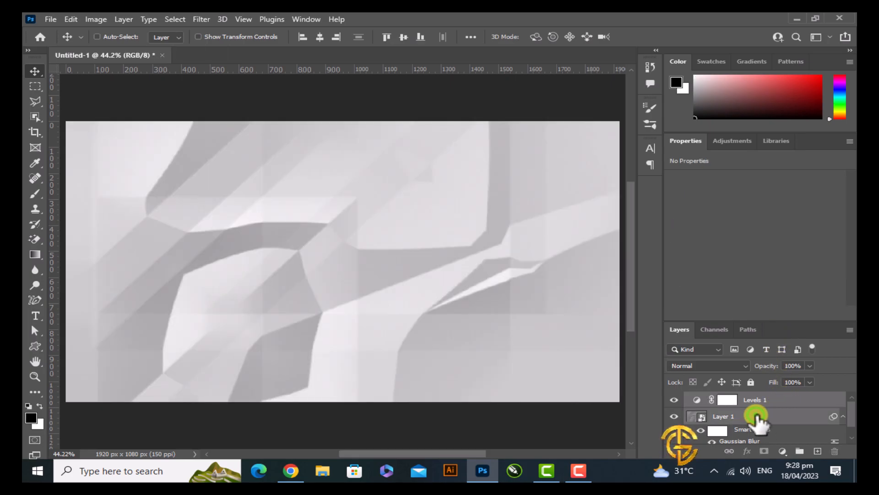
right_click(754, 415)
click(627, 152)
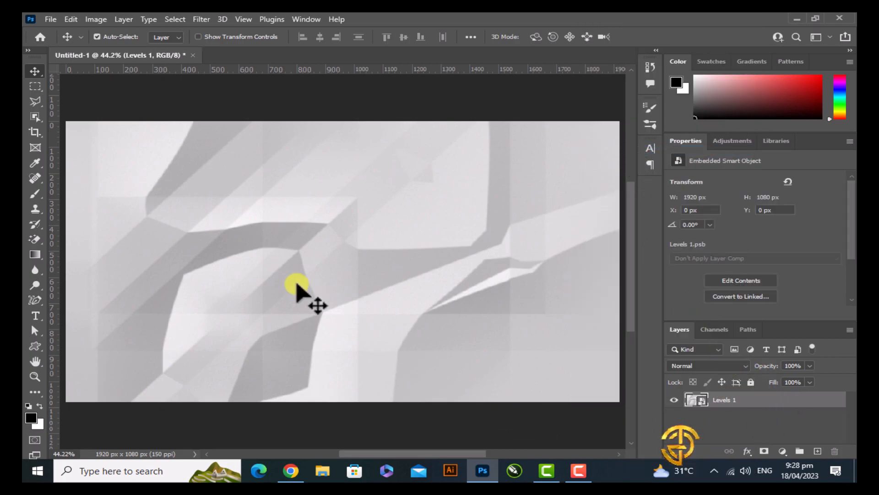
Step: Select a rectangle inset slightly from all canvas edges and turn it into a Quick Mask
click(34, 86)
click(110, 88)
drag(86, 138, 596, 385)
key(q)
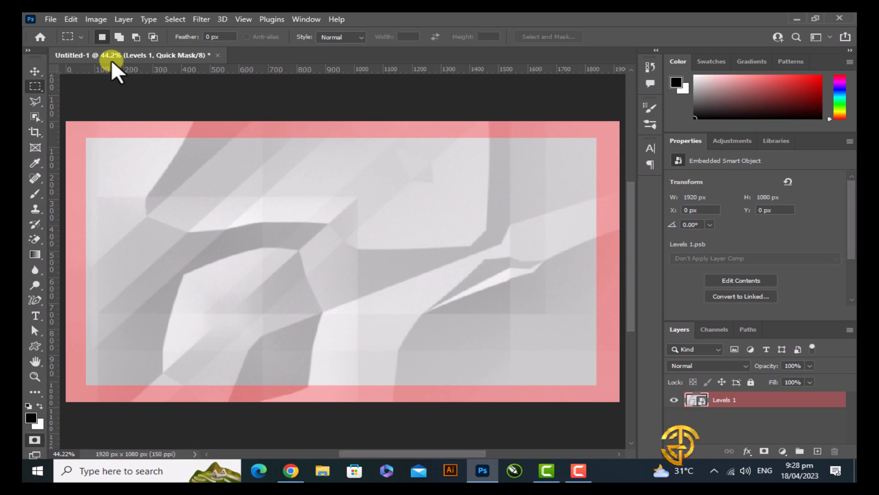
Step: Trace a closed jagged outline along all four edges of the unmasked rectangle with the Polygonal Lasso tool
drag(35, 99, 90, 112)
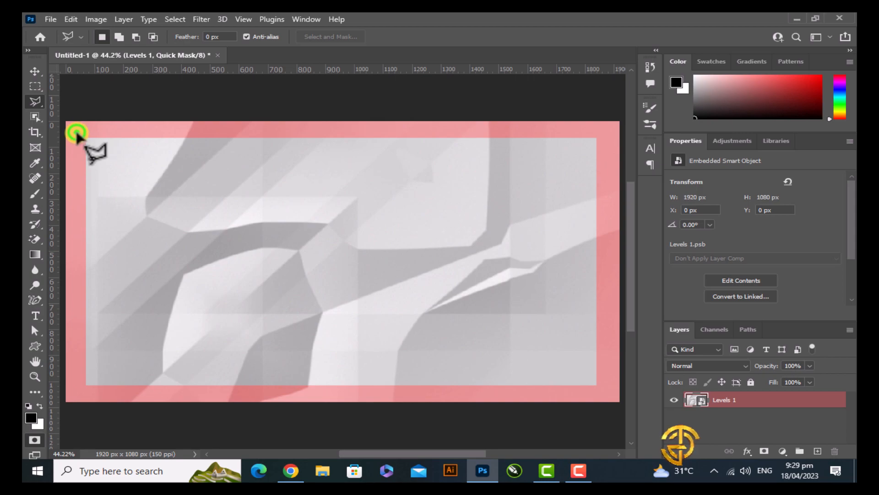
click(96, 145)
click(156, 144)
click(184, 142)
click(209, 134)
click(229, 146)
click(263, 134)
click(274, 145)
click(303, 136)
click(339, 136)
click(395, 134)
click(428, 142)
click(458, 132)
click(481, 142)
click(529, 136)
click(544, 148)
click(581, 136)
click(603, 146)
click(589, 157)
click(597, 184)
click(597, 208)
click(589, 226)
click(596, 250)
click(594, 289)
click(607, 316)
click(591, 353)
click(606, 388)
click(581, 380)
click(569, 387)
click(537, 384)
click(513, 395)
click(477, 381)
click(445, 387)
click(411, 380)
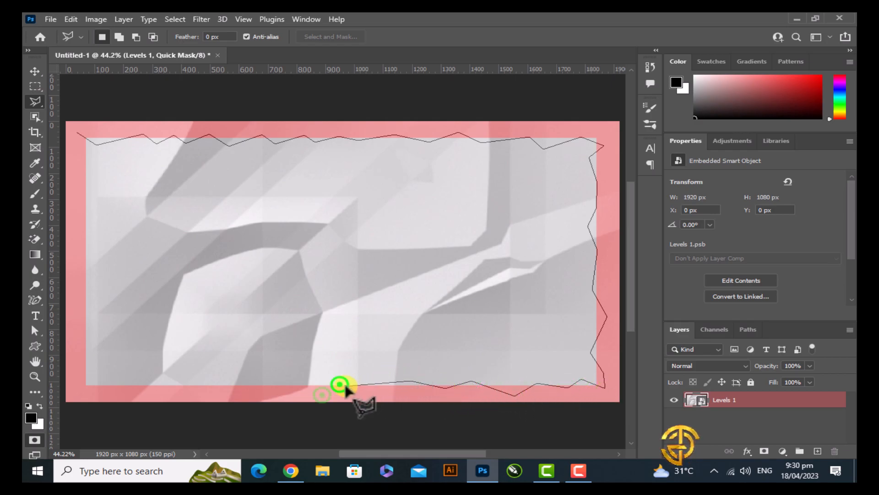
click(339, 384)
click(322, 394)
click(293, 380)
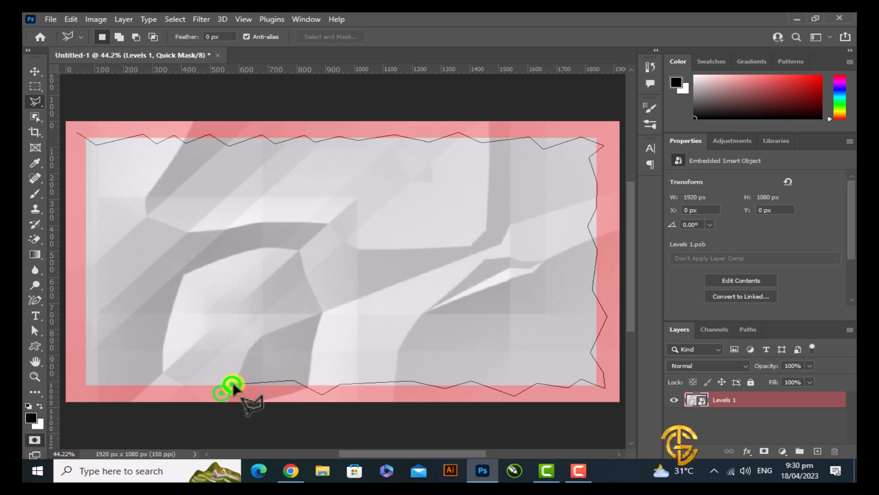
click(222, 393)
click(193, 389)
click(177, 380)
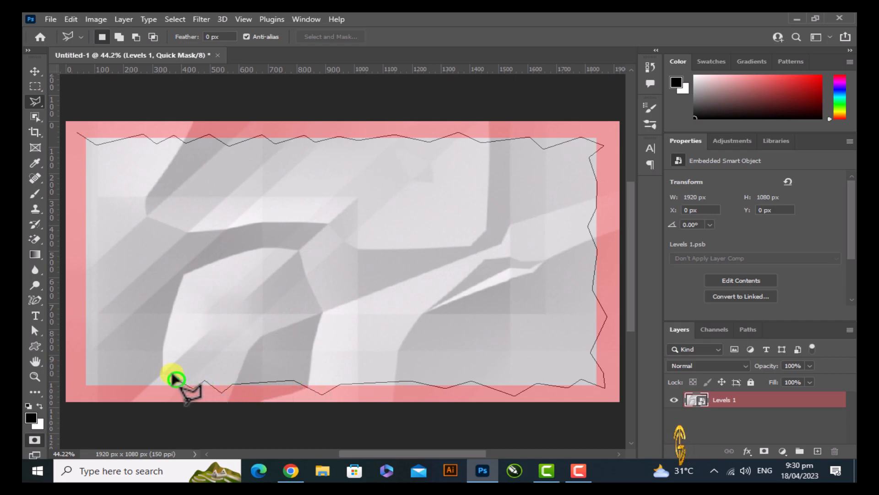
click(156, 386)
click(141, 382)
click(135, 392)
click(120, 380)
click(88, 380)
click(85, 353)
click(90, 326)
click(77, 296)
click(89, 274)
click(74, 230)
click(89, 211)
click(83, 183)
click(91, 164)
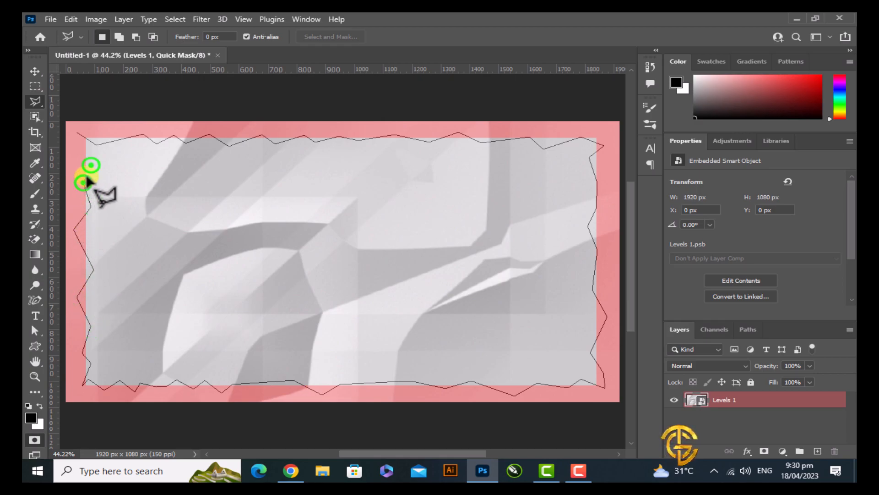
click(75, 133)
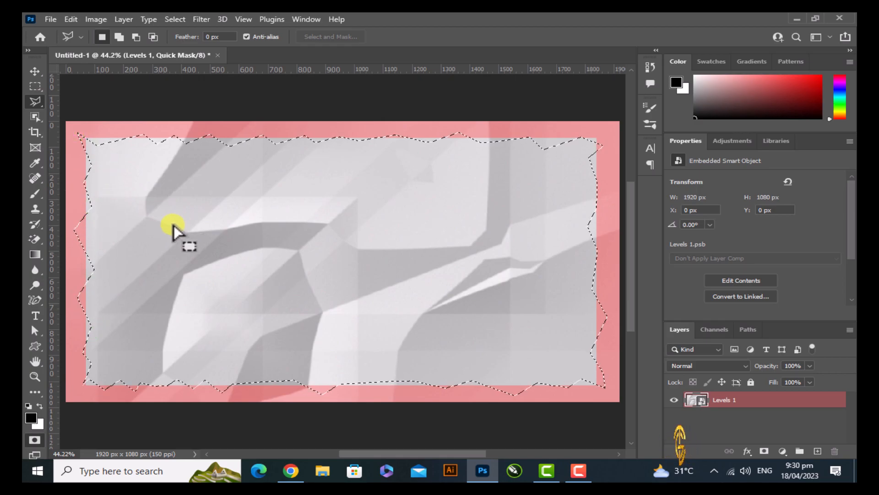
Step: Invert the jagged selection and fill the outer area of the Quick Mask with the black foreground colour
click(175, 19)
click(215, 64)
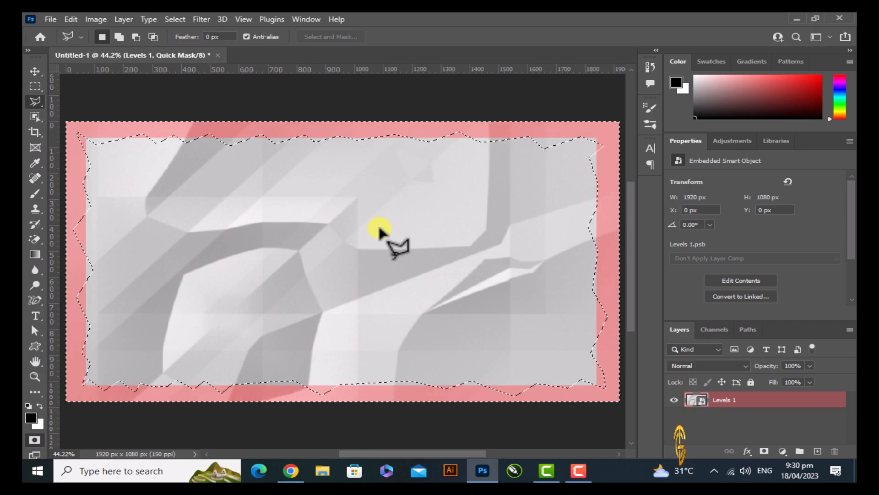
key(alt)
Step: Exit Quick Mask mode and add a layer mask to the paper layer from the torn-edge selection
key(q)
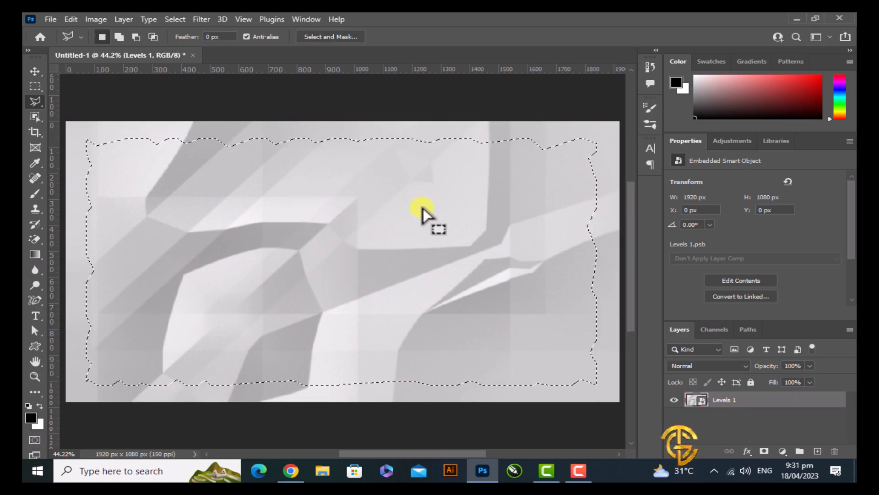
click(764, 451)
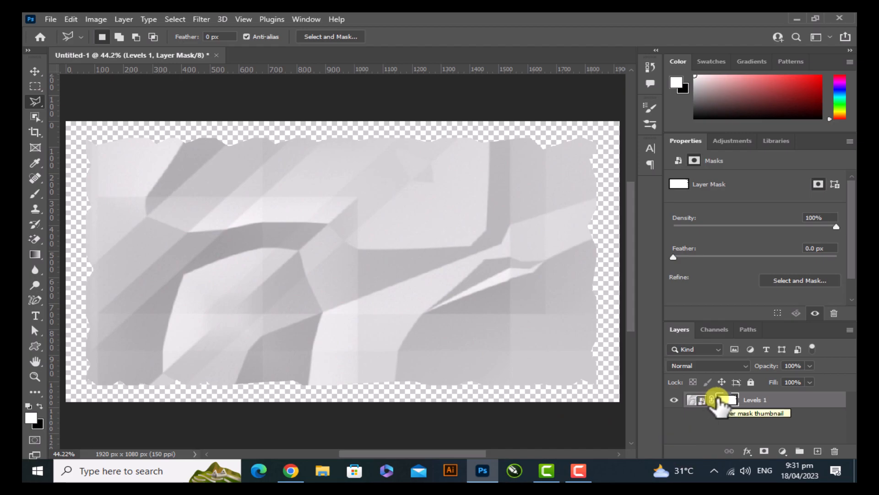
Step: Add a new layer beneath the torn paper layer and fill it with 50% Gray at 100% opacity
ctrl+click(818, 451)
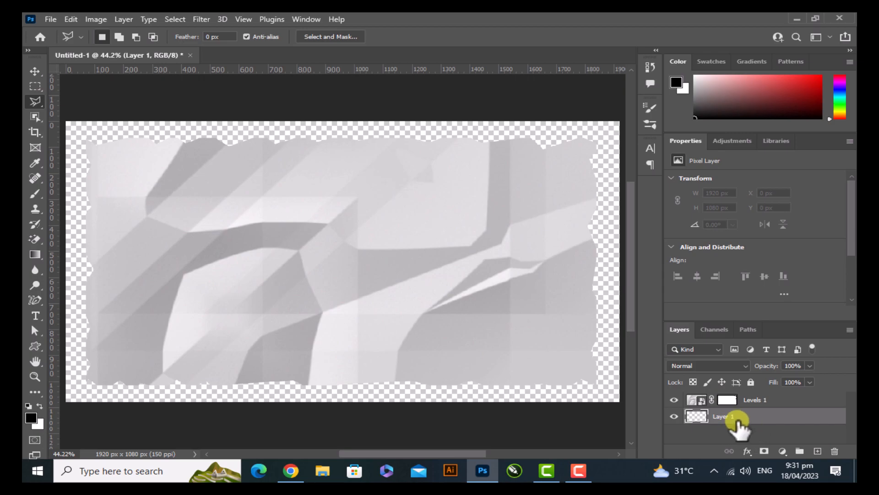
click(72, 19)
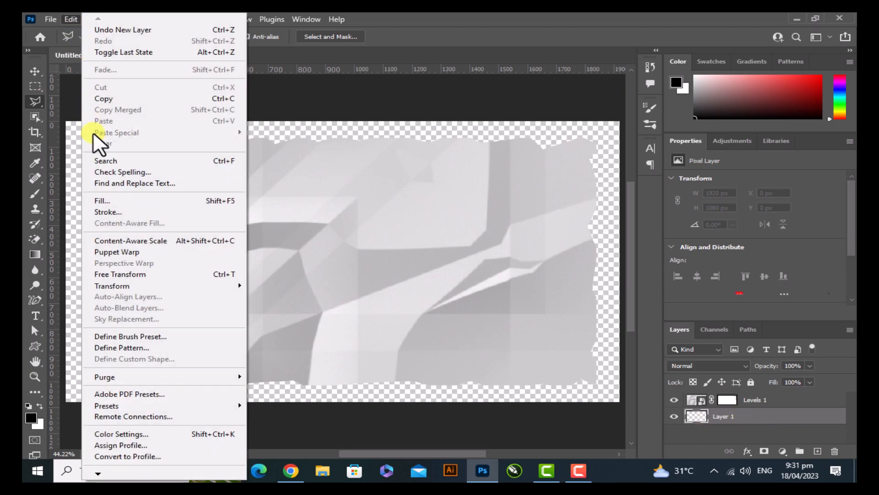
click(152, 200)
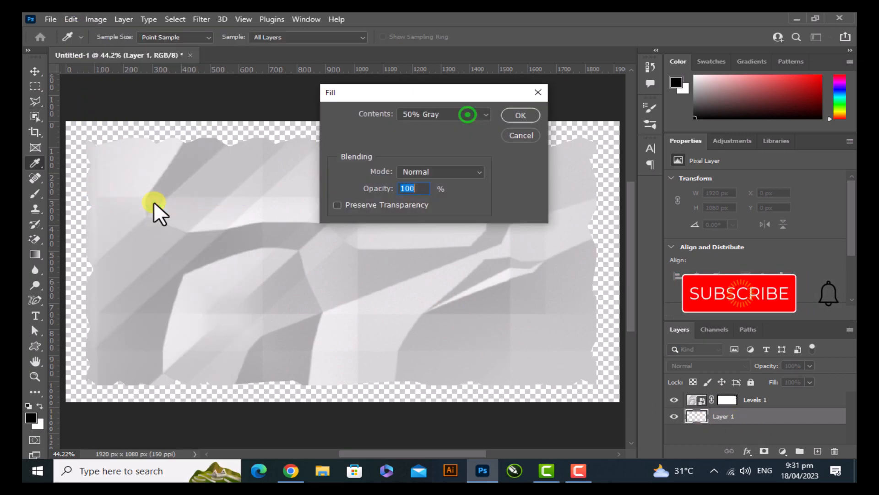
click(468, 117)
click(414, 213)
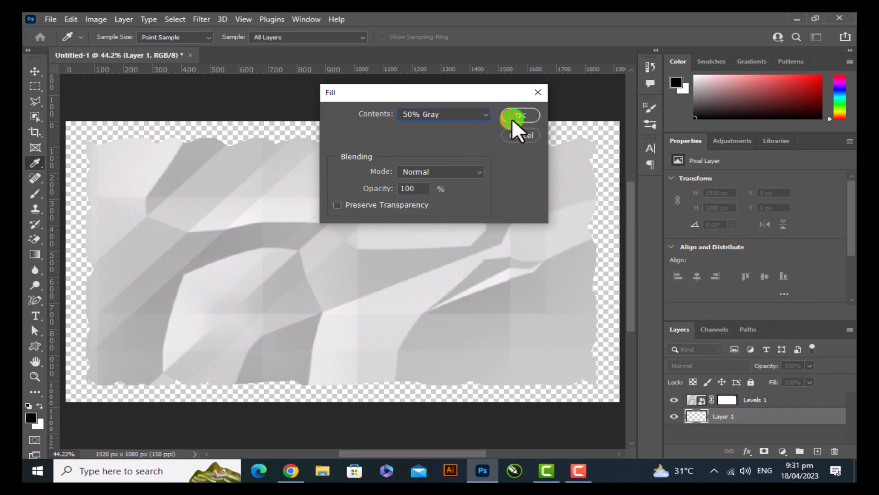
click(514, 116)
key(l)
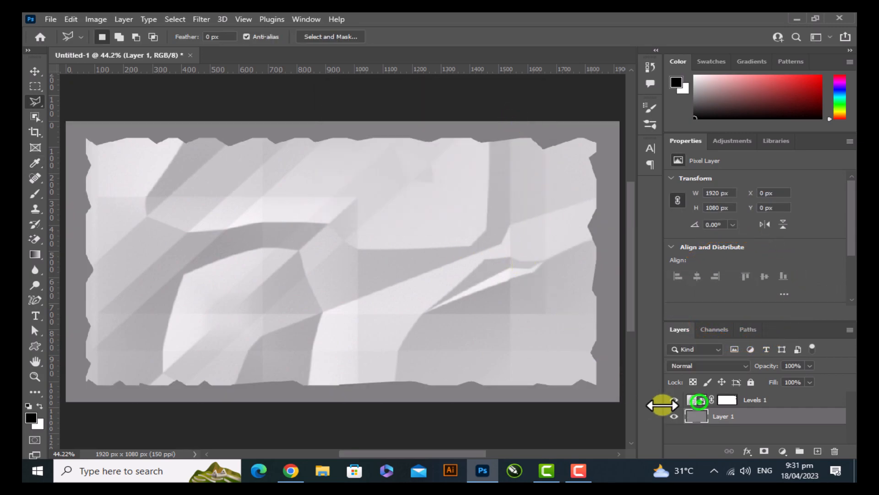
Step: Free Transform the paper layer into a symmetric trapezoid, narrower at its upper edge, about 2012 px wide and 906 px high
click(696, 400)
click(69, 20)
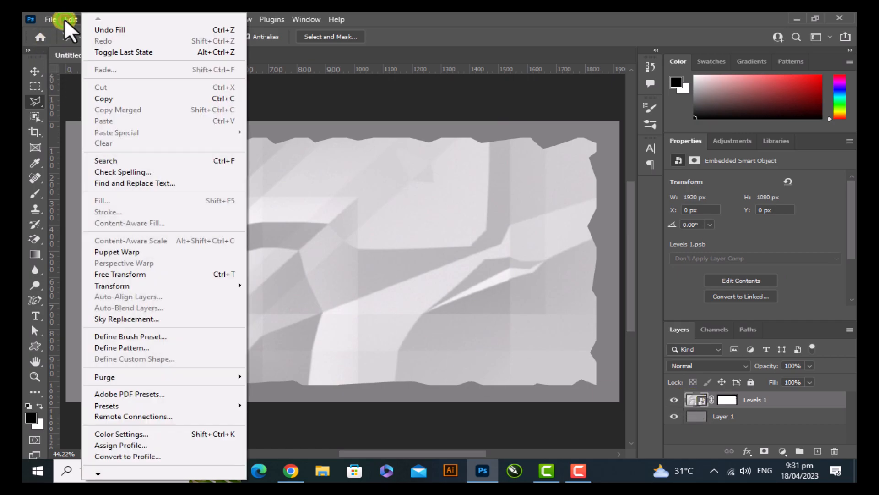
click(168, 273)
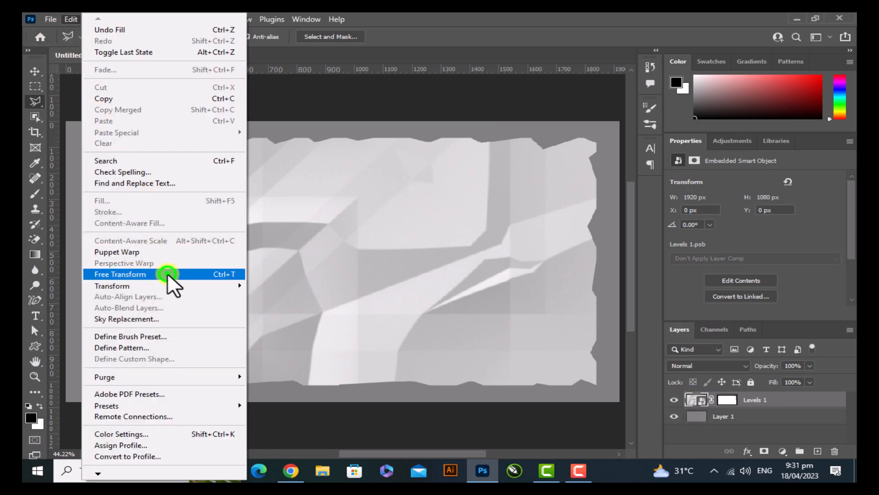
click(38, 69)
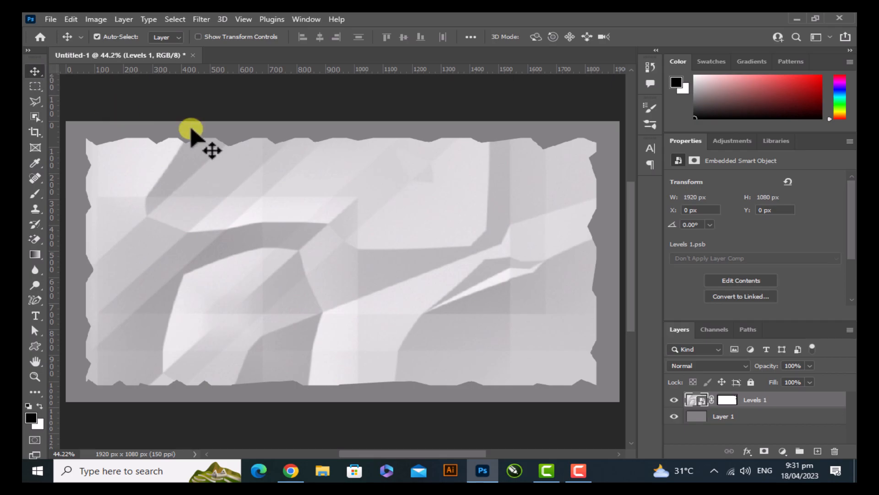
click(72, 19)
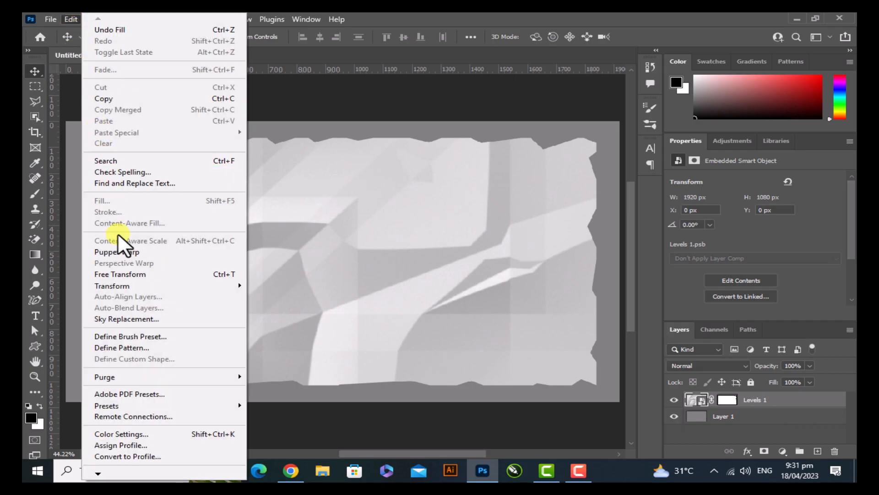
click(183, 274)
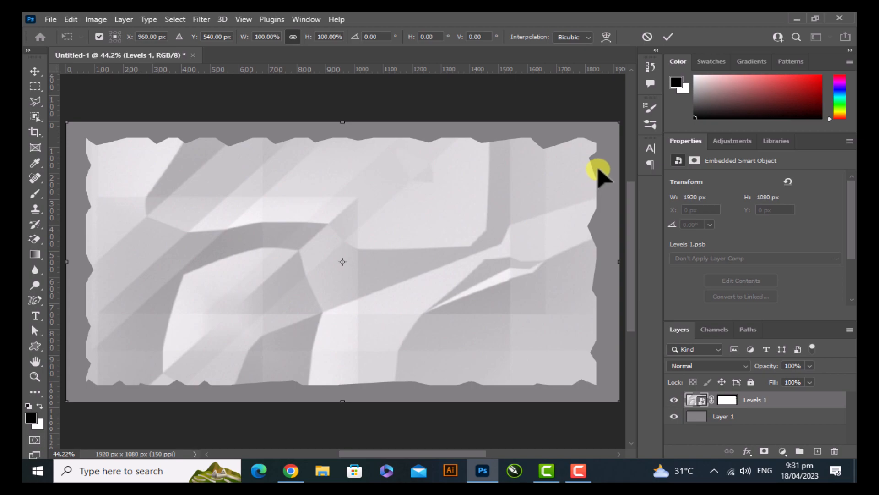
alt+click(618, 123)
drag(618, 123, 565, 149)
drag(565, 374, 621, 373)
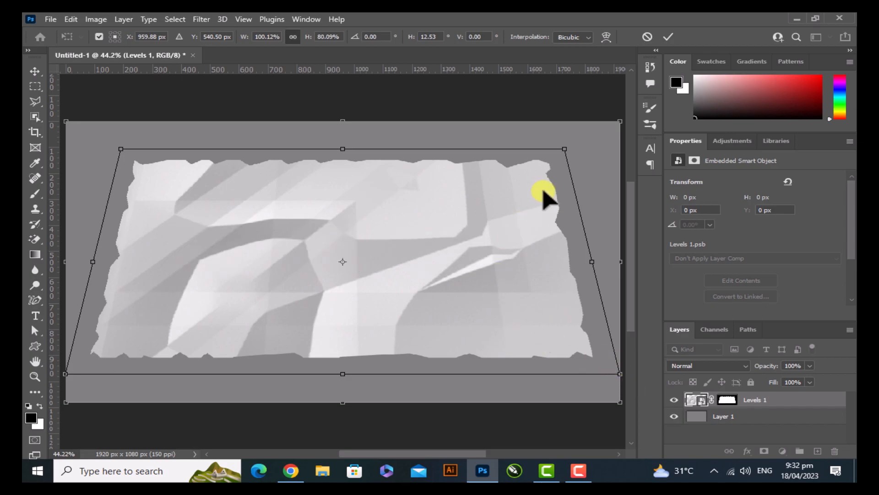
drag(564, 149, 575, 143)
click(670, 37)
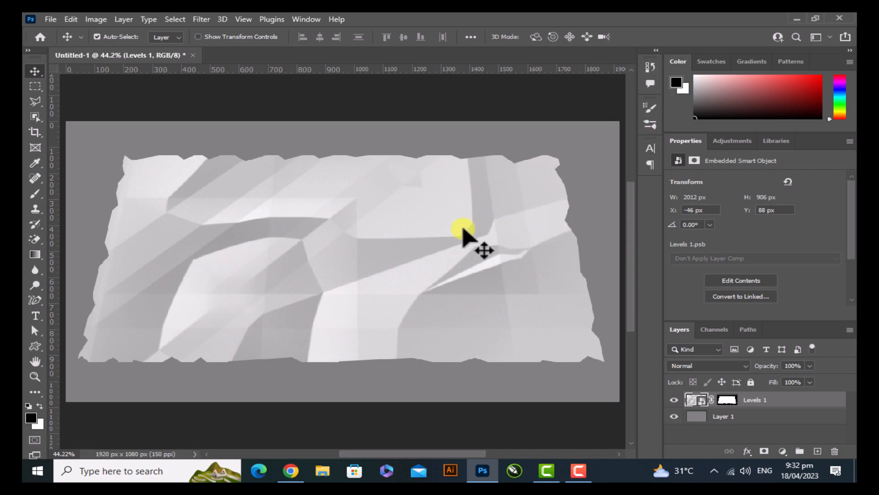
Step: Add a new layer beneath the paper layer and set up a 30 px Soft Round brush in Normal mode at 100% opacity and flow
click(819, 451)
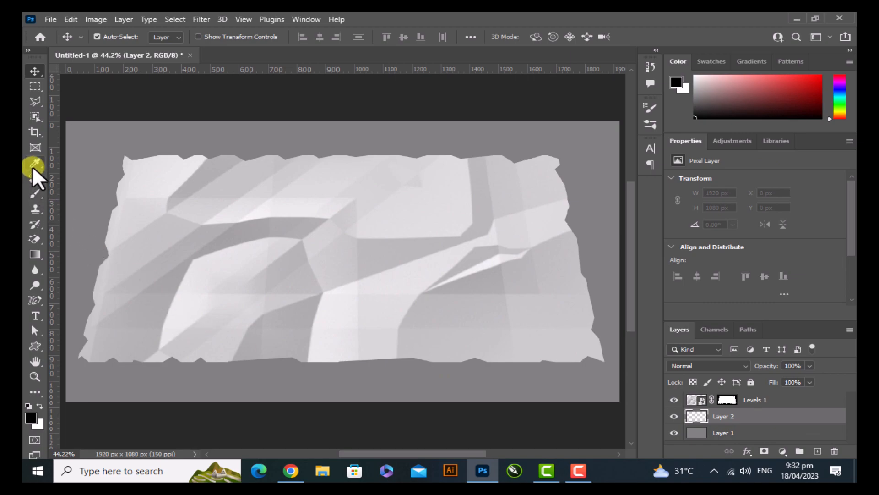
click(36, 194)
click(93, 193)
click(105, 37)
click(91, 192)
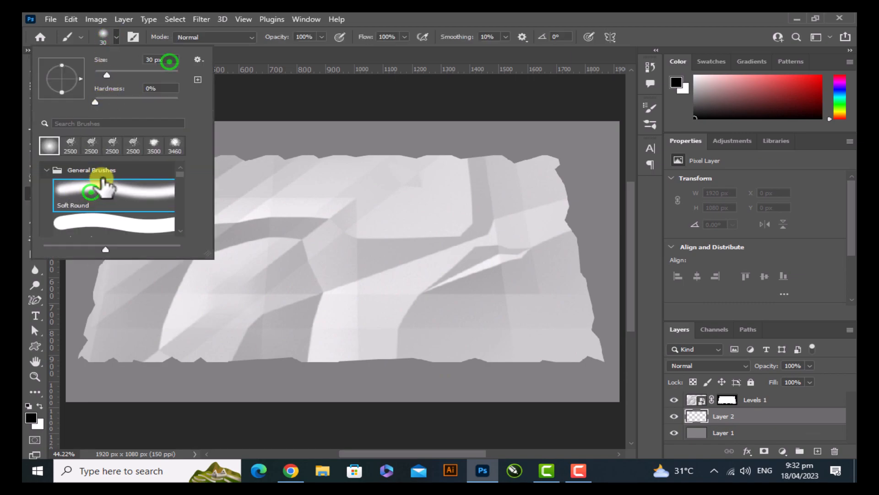
drag(169, 61, 129, 61)
click(246, 36)
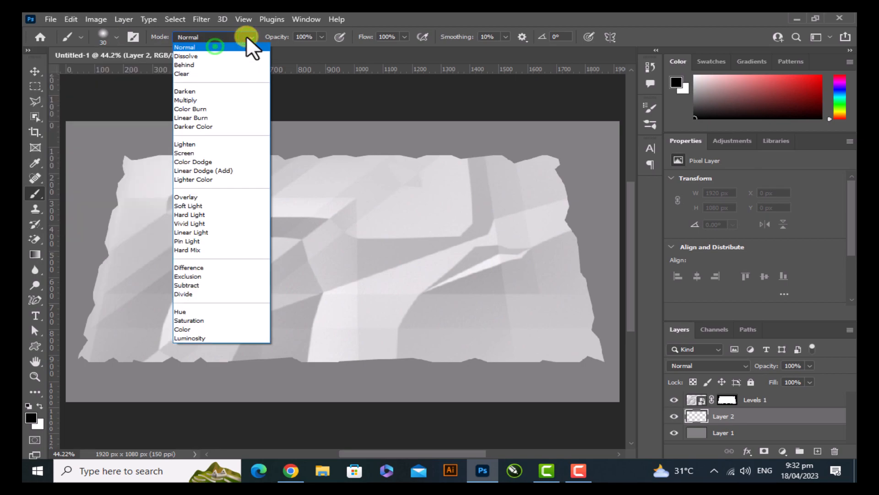
click(313, 37)
drag(313, 37, 283, 38)
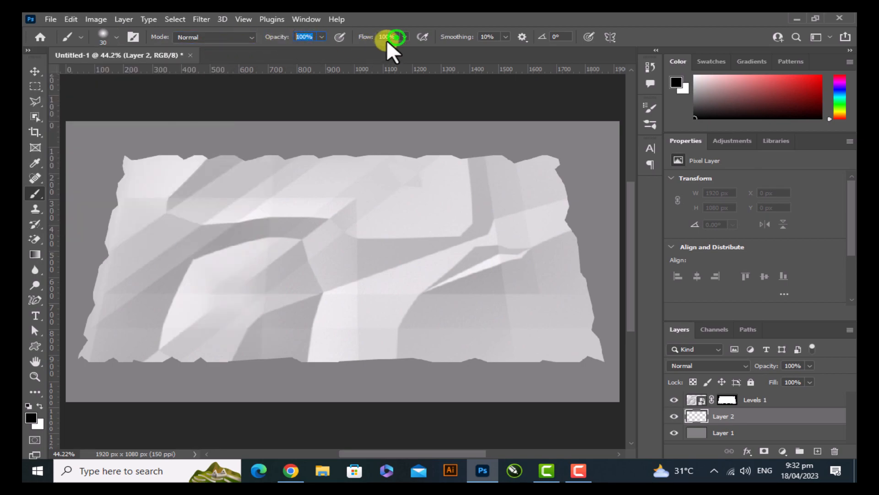
drag(397, 37, 369, 36)
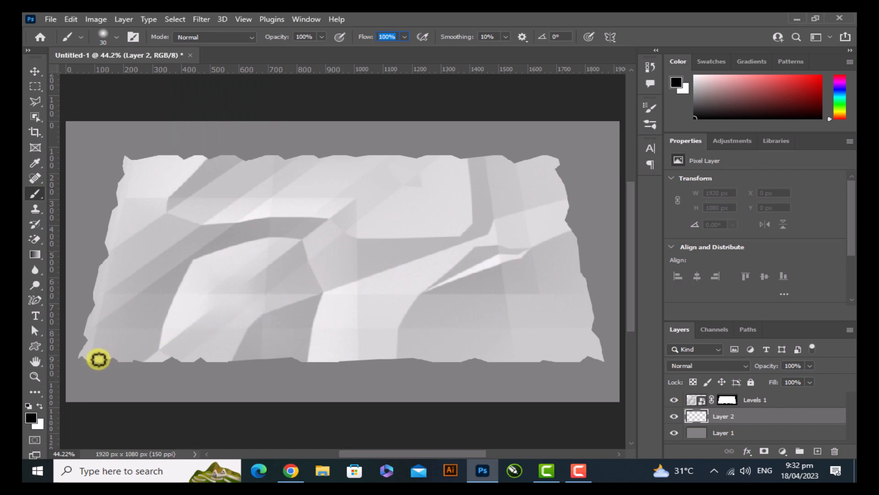
Step: Paint a black shadow along the paper's lower torn edge and set the shadow layer's opacity to 25%
drag(81, 358, 514, 354)
drag(582, 353, 601, 353)
click(795, 365)
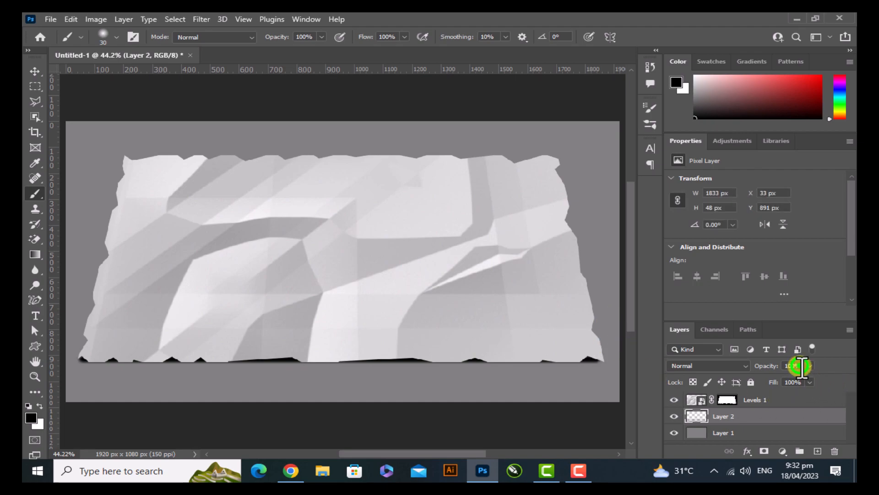
text(25)
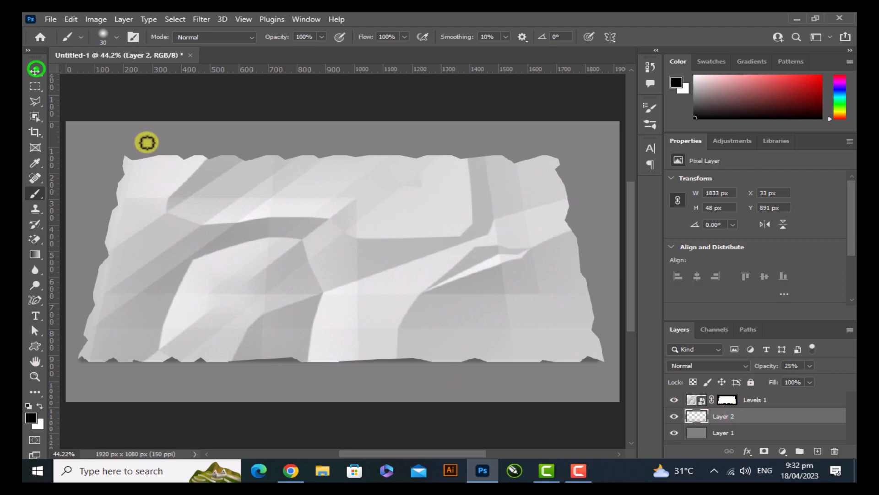
Step: Nudge the shadow layer straight down by about 10 px with the Move tool
click(34, 72)
key(Down)
key(Down)
key(Down)
key(Down)
key(Down)
key(Down)
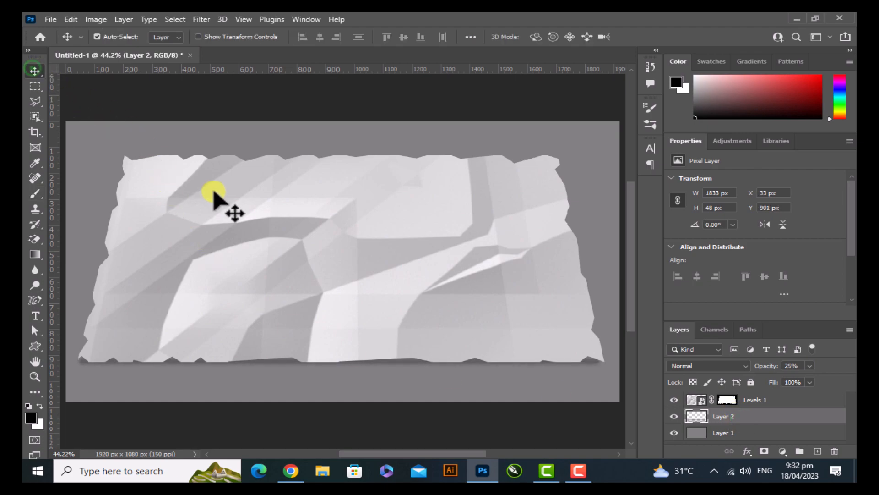